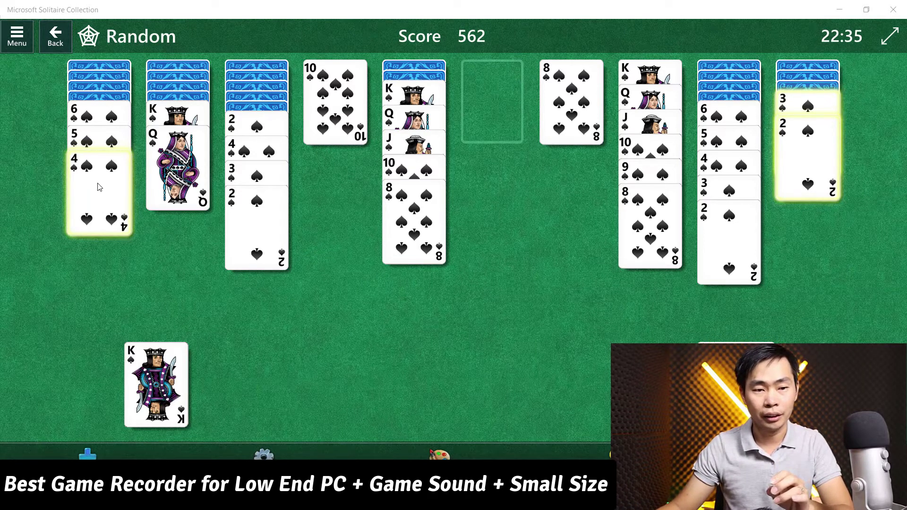
Move the 3♠–2♠ onto the 4♠ and send the K♠–Q♠ into empty column 6.
{"action": "left_click", "coordinate": [806, 103]}
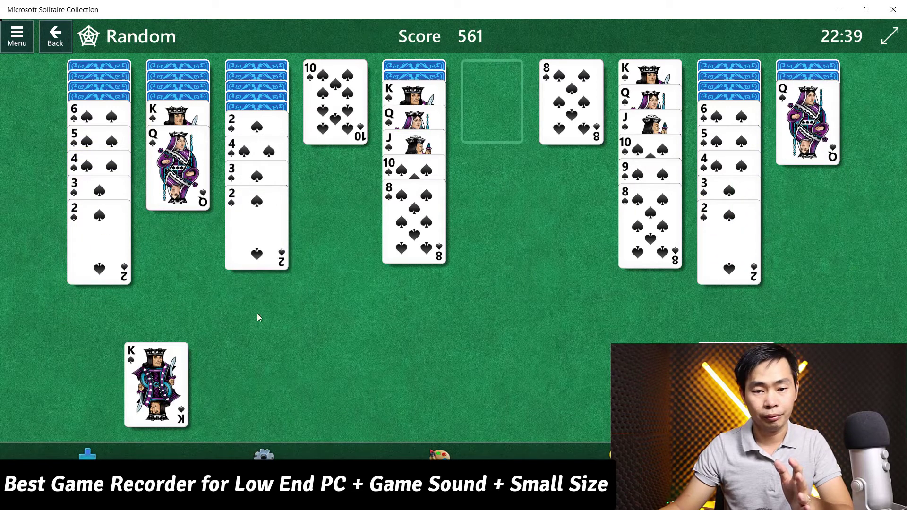
{"action": "left_click_drag", "start_coordinate": [411, 222], "coordinate": [255, 255]}
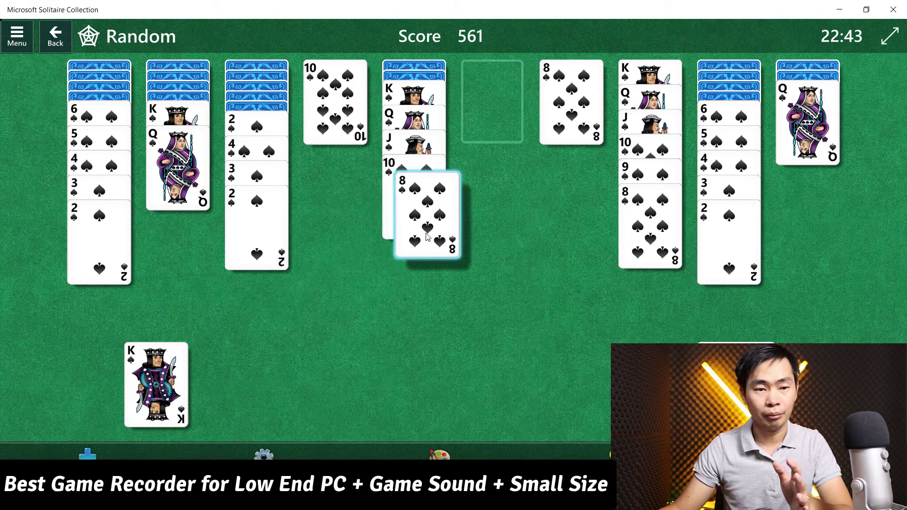
{"action": "left_click", "coordinate": [180, 175]}
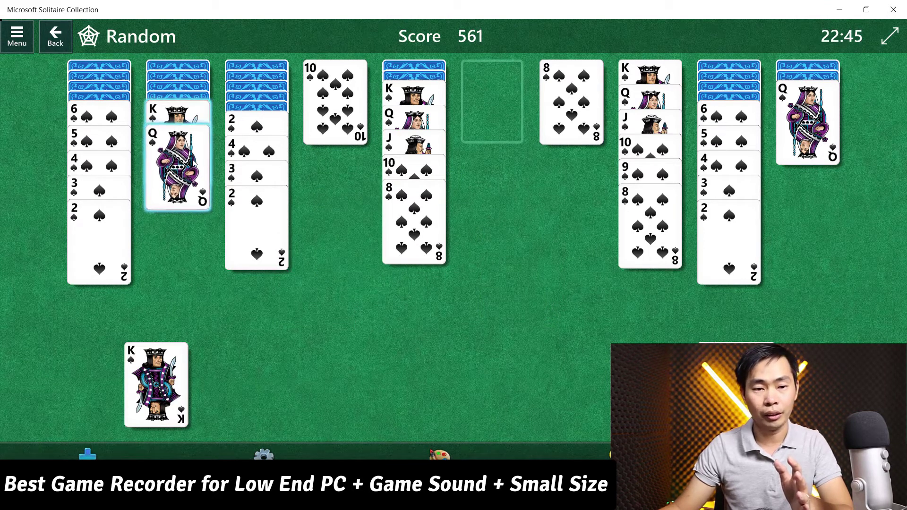
{"action": "left_click", "coordinate": [434, 213]}
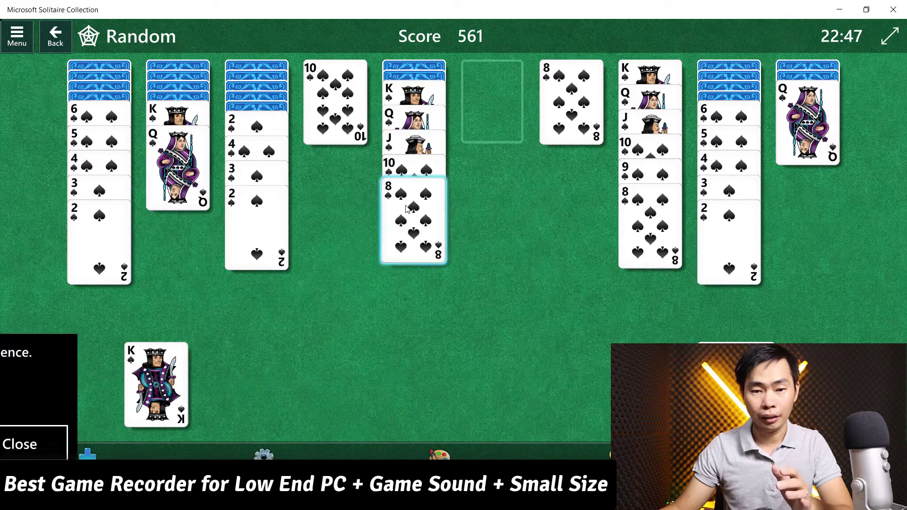
{"action": "left_click", "coordinate": [504, 446]}
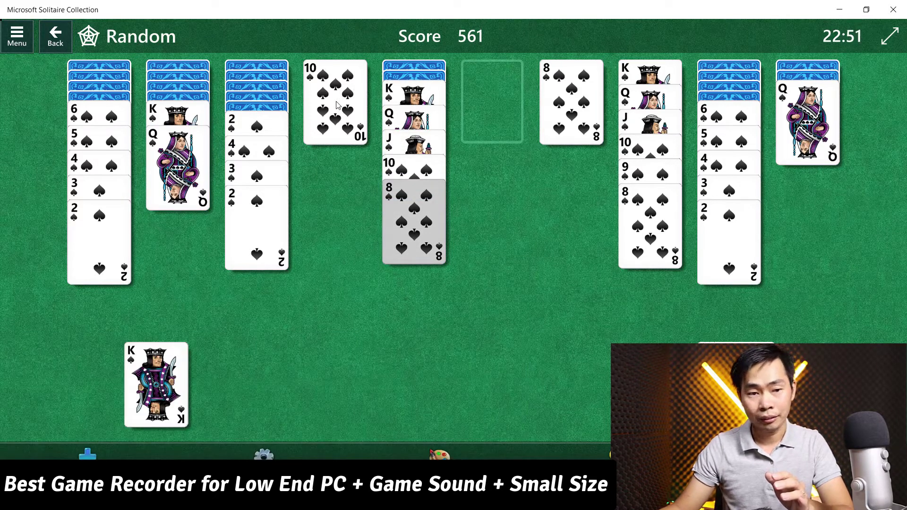
{"action": "left_click", "coordinate": [181, 141]}
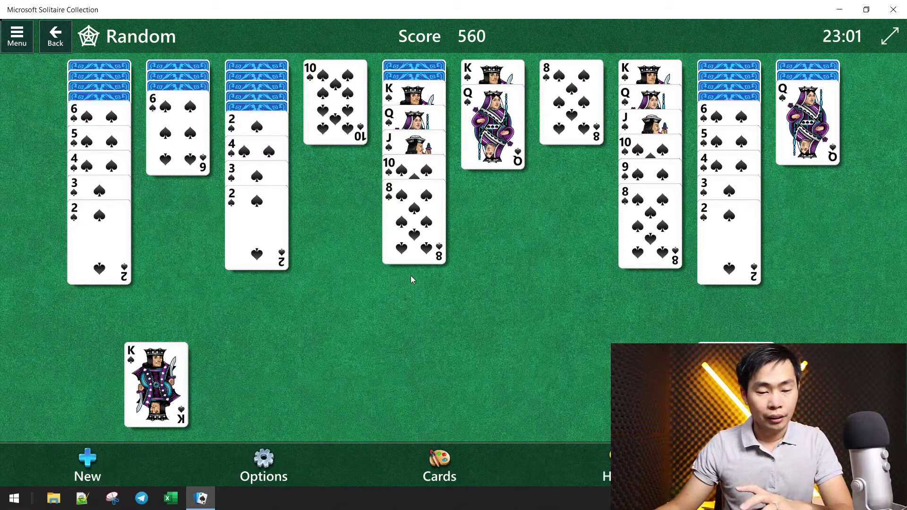
Launch oCam from the Start menu's Recently added list.
{"action": "left_click", "coordinate": [14, 498]}
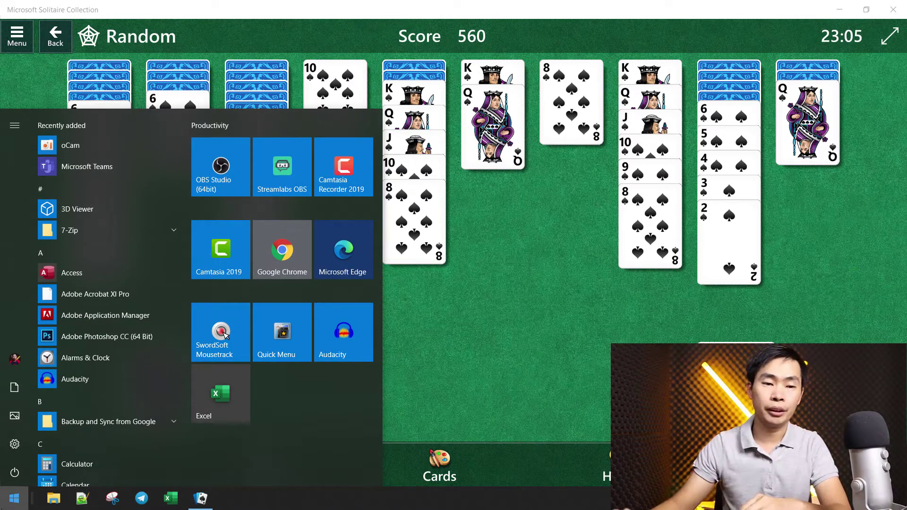
{"action": "left_click", "coordinate": [75, 148]}
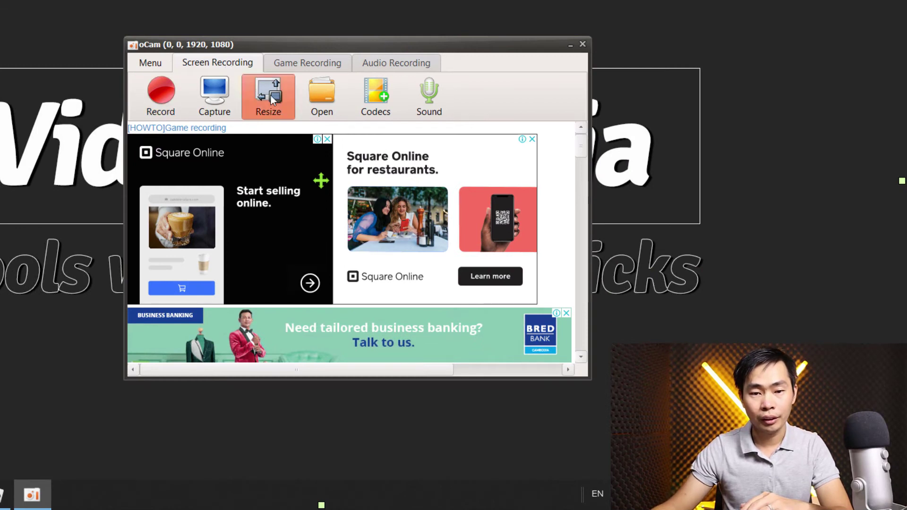
Choose Full screen (1920×1080) as oCam's recording area from the Resize options.
{"action": "left_click", "coordinate": [270, 95]}
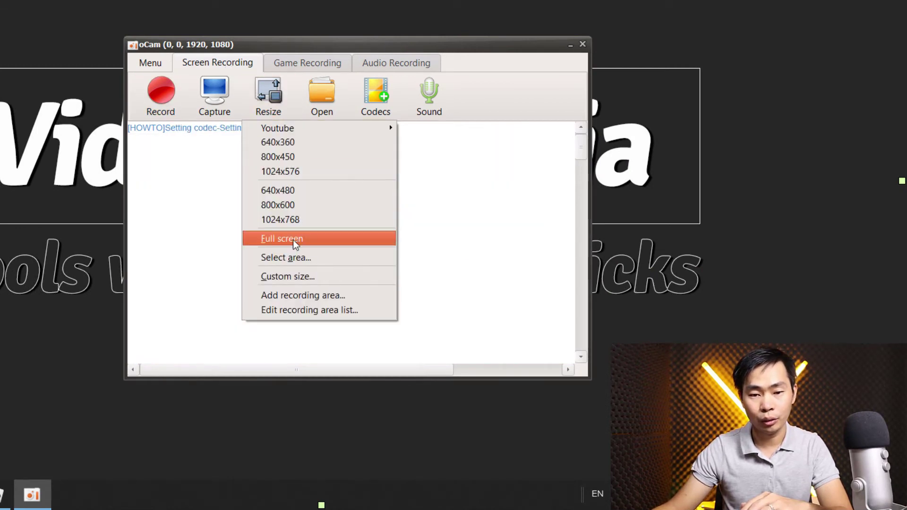
{"action": "left_click", "coordinate": [293, 239]}
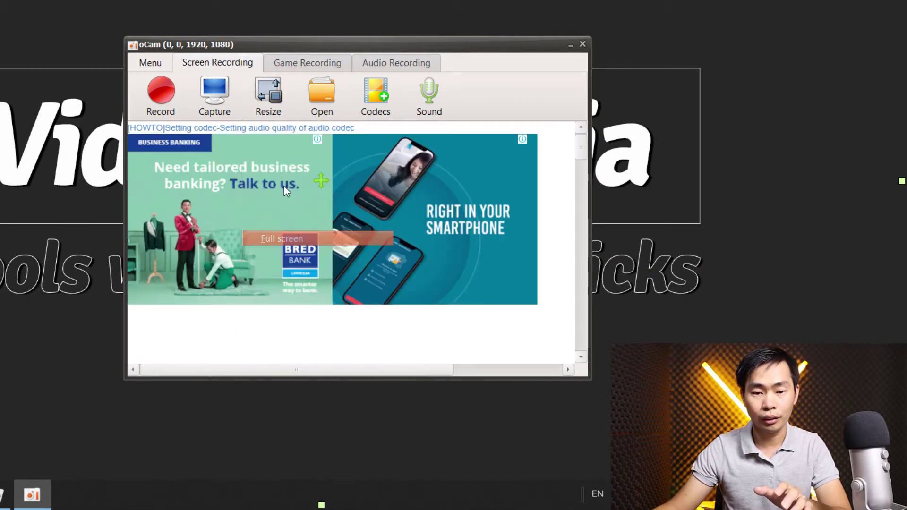
{"action": "left_click", "coordinate": [281, 94]}
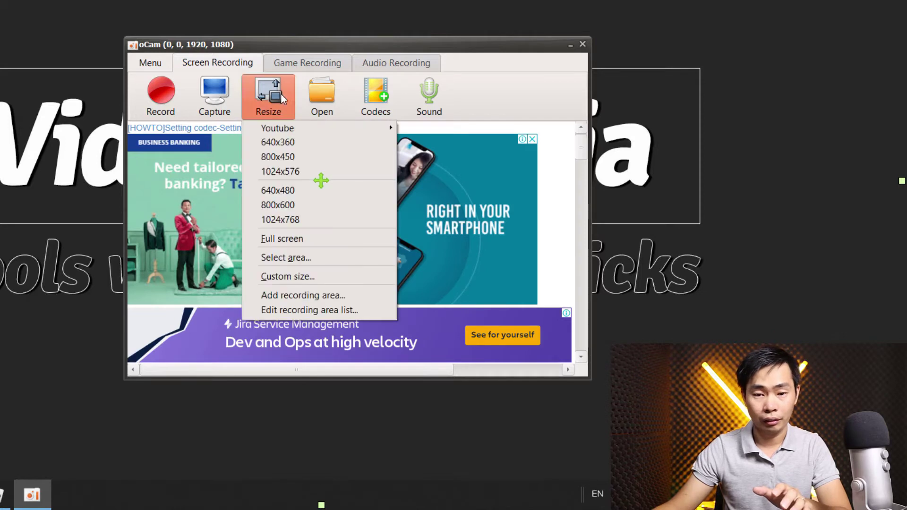
{"action": "left_click", "coordinate": [302, 241]}
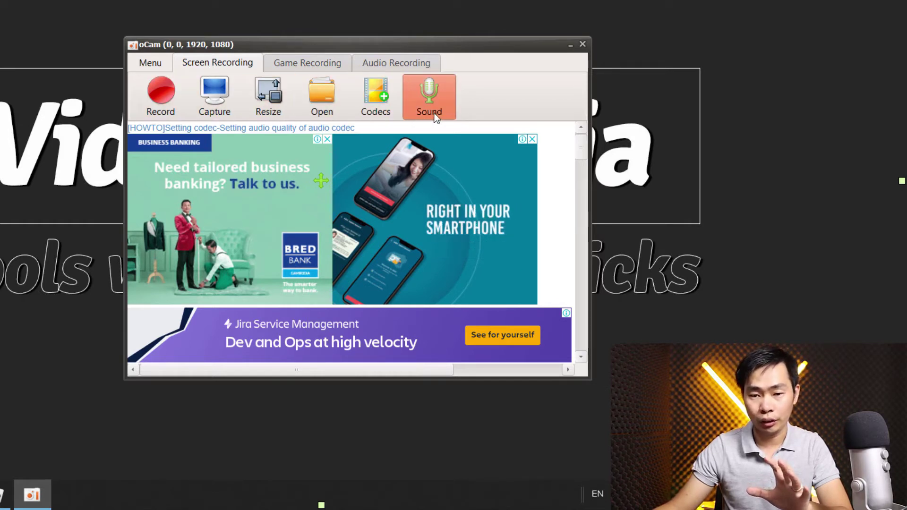
Turn Record system audio off and back on so it stays enabled.
{"action": "left_click", "coordinate": [427, 100]}
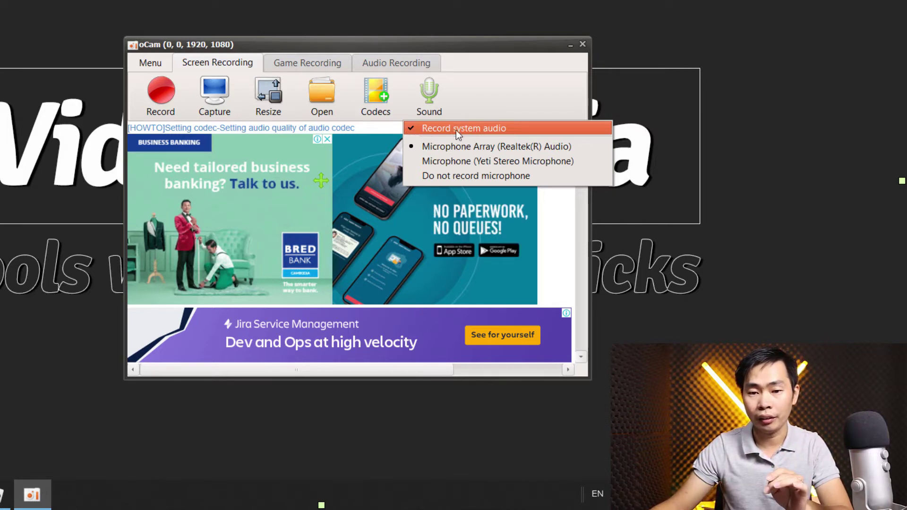
{"action": "left_click", "coordinate": [512, 129]}
{"action": "left_click", "coordinate": [430, 105]}
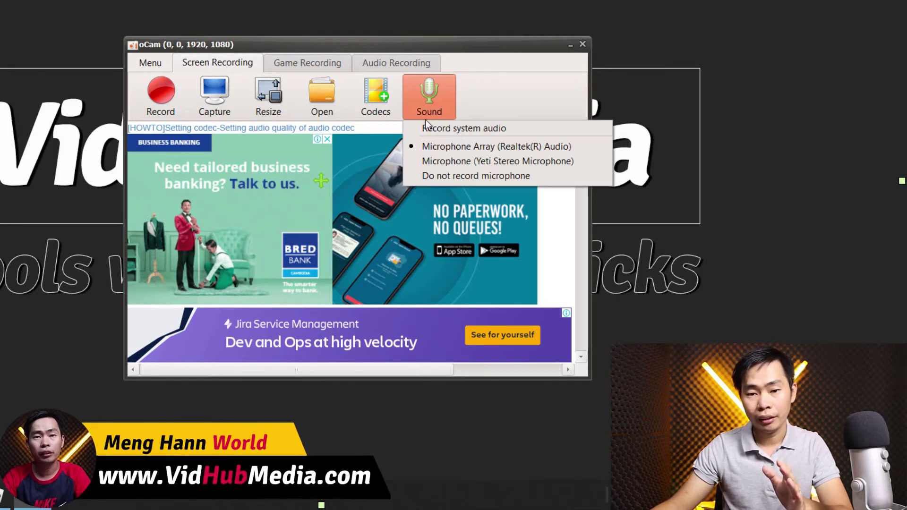
{"action": "left_click", "coordinate": [427, 125]}
{"action": "left_click", "coordinate": [420, 98]}
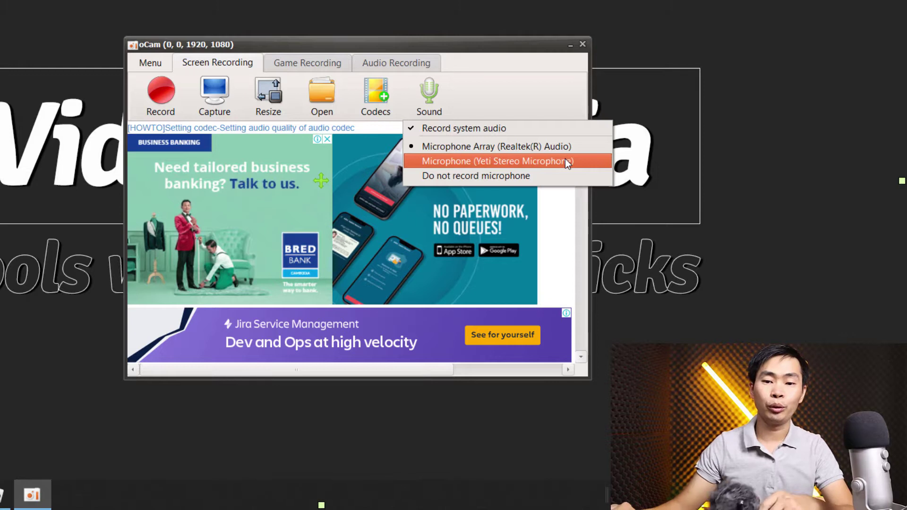
Select the Yeti Stereo Microphone as the recording microphone and bring up the Codecs list.
{"action": "left_click", "coordinate": [520, 161]}
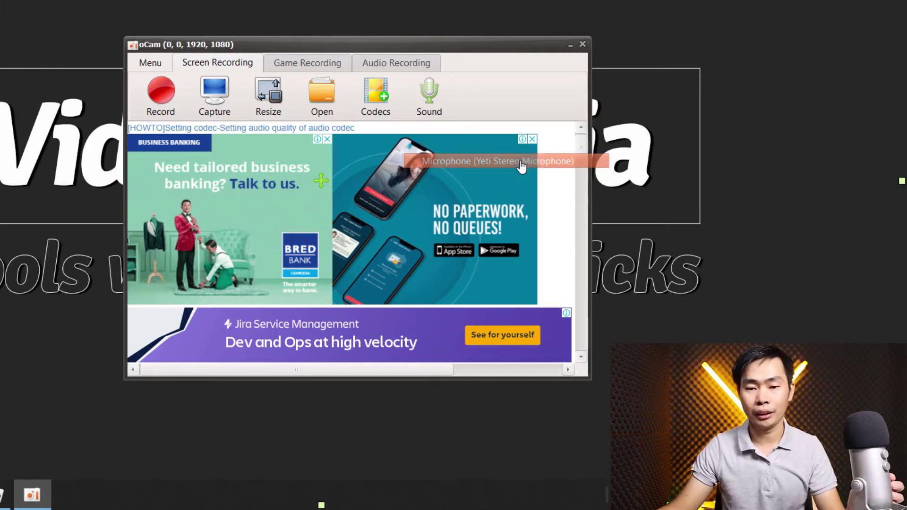
{"action": "left_click", "coordinate": [429, 102]}
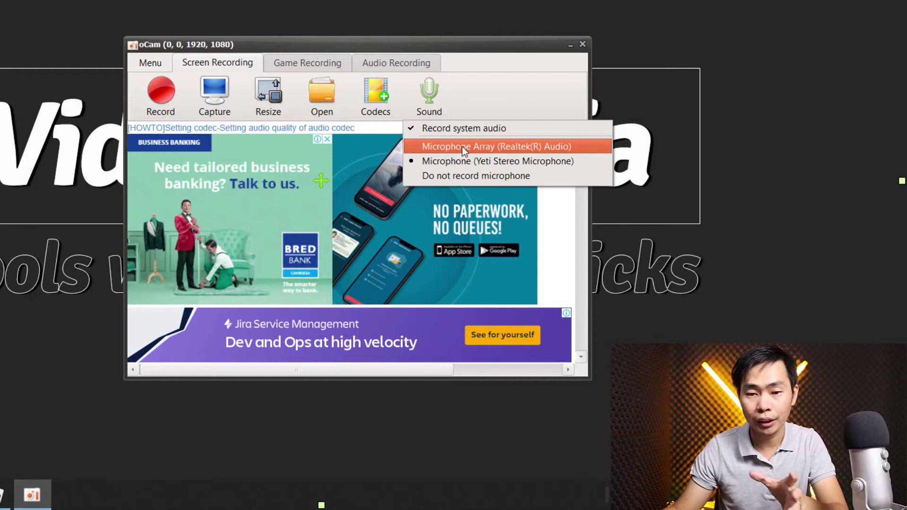
{"action": "left_click", "coordinate": [462, 146]}
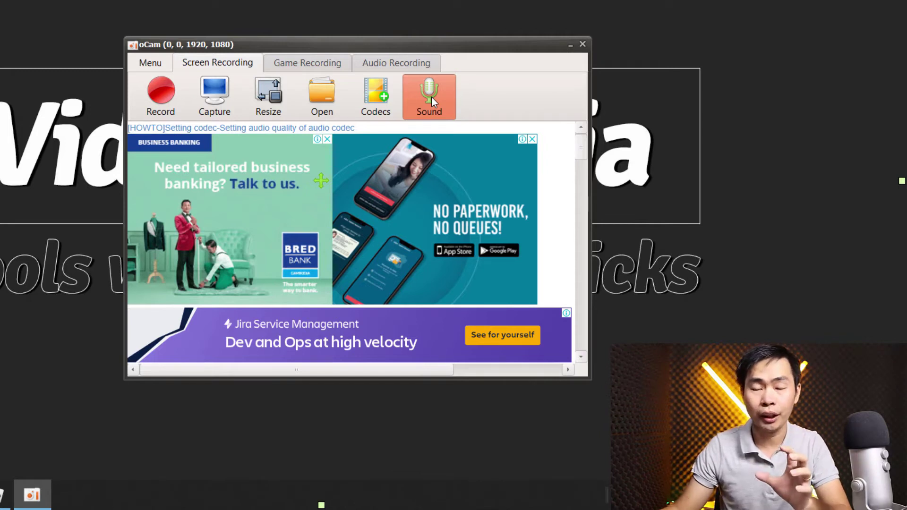
{"action": "left_click", "coordinate": [384, 93]}
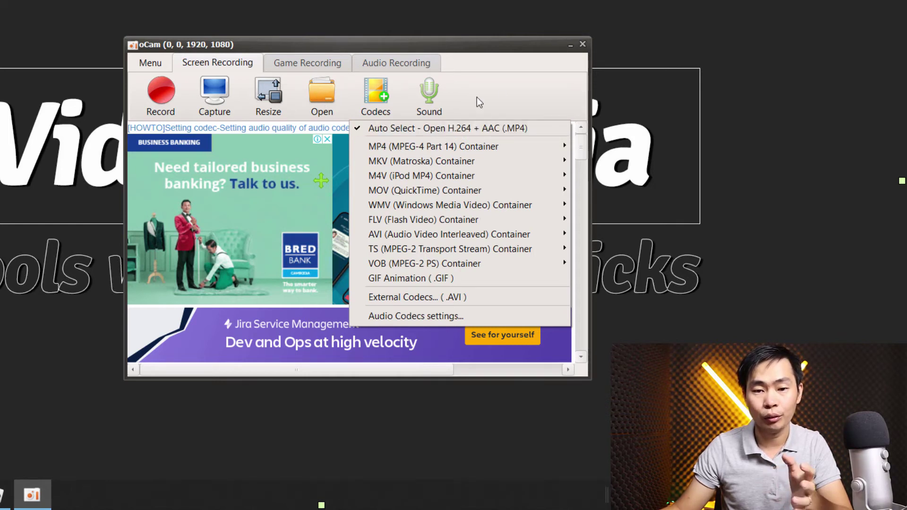
Keep Auto Select H.264 + AAC (.MP4) and view the saved recordings folder.
{"action": "left_click", "coordinate": [509, 87]}
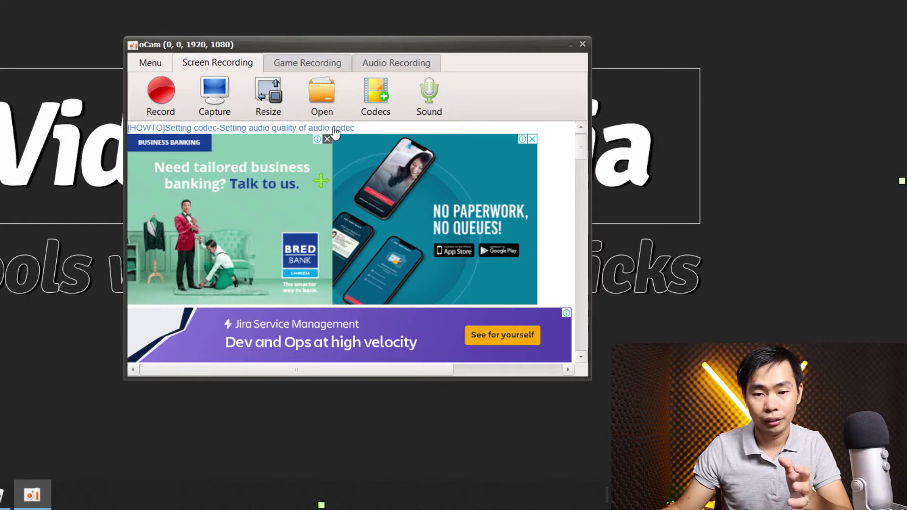
{"action": "left_click", "coordinate": [328, 92]}
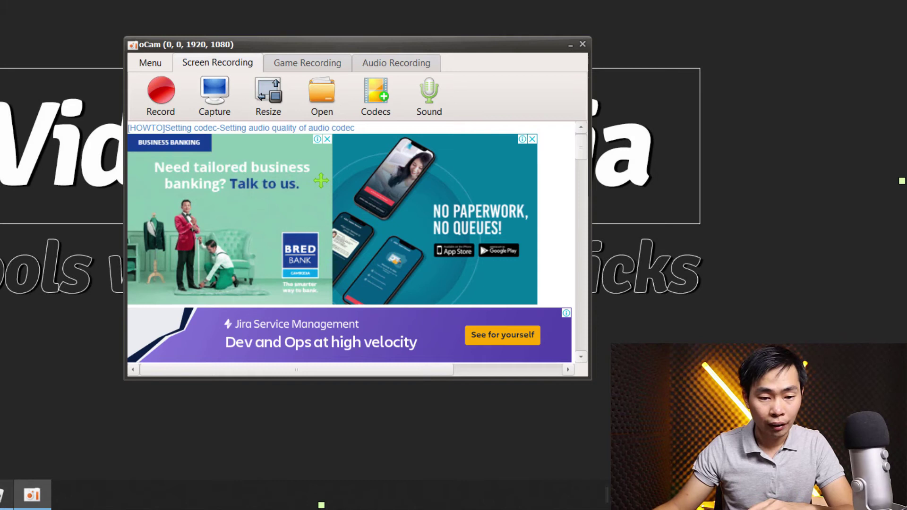
Start the full-screen recording and return to the Solitaire game.
{"action": "left_click", "coordinate": [162, 98]}
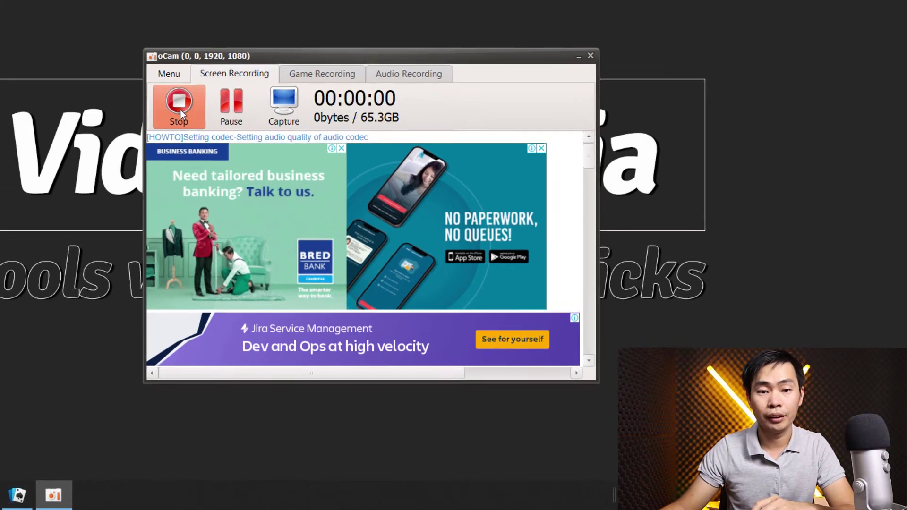
{"action": "mouse_move", "coordinate": [200, 506]}
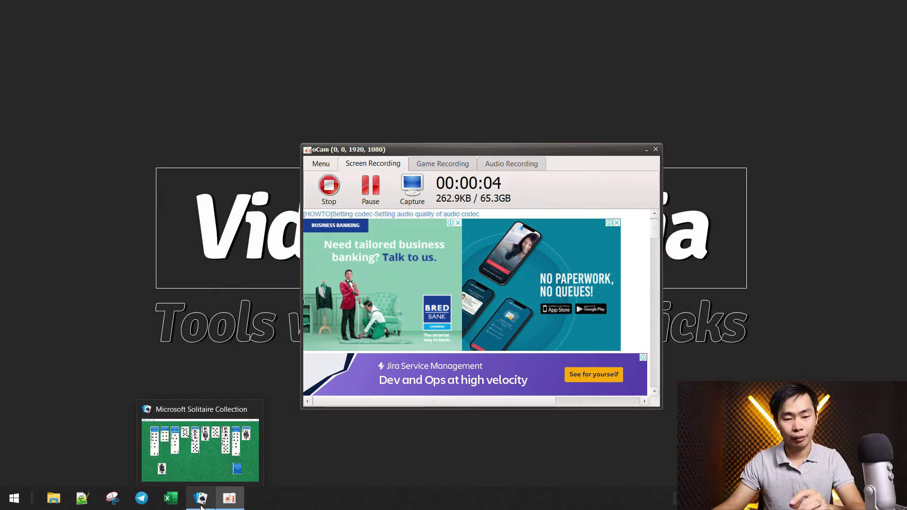
{"action": "left_click", "coordinate": [200, 501]}
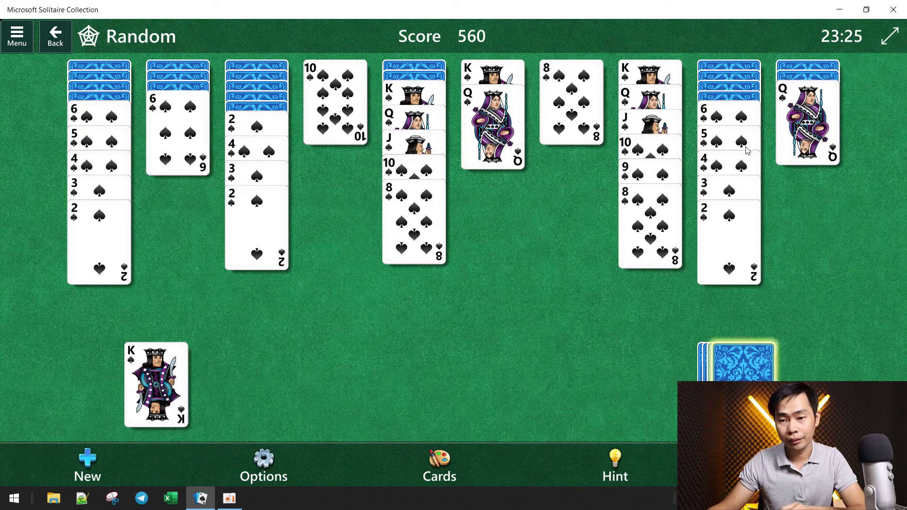
Deal a row, put the ace onto the 2♠ and the queen–jack onto the column 1 king.
{"action": "left_click", "coordinate": [705, 352]}
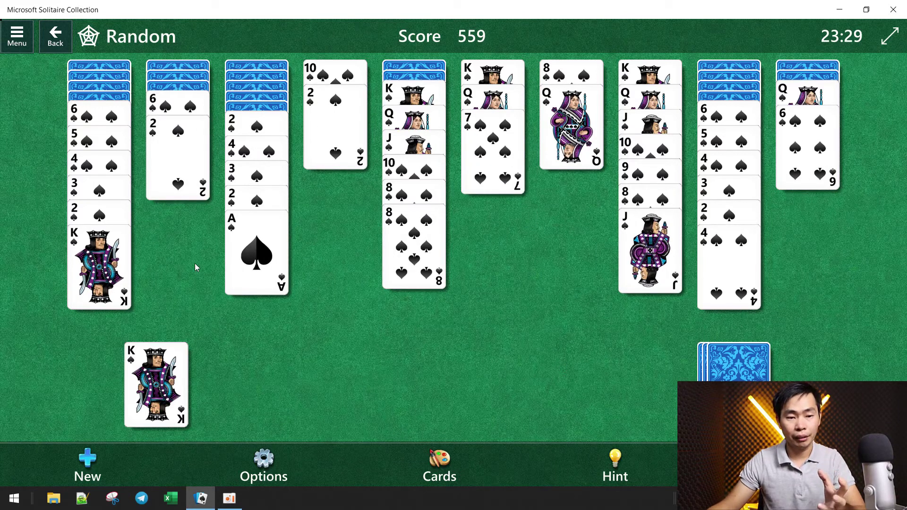
{"action": "left_click_drag", "start_coordinate": [259, 257], "coordinate": [192, 198]}
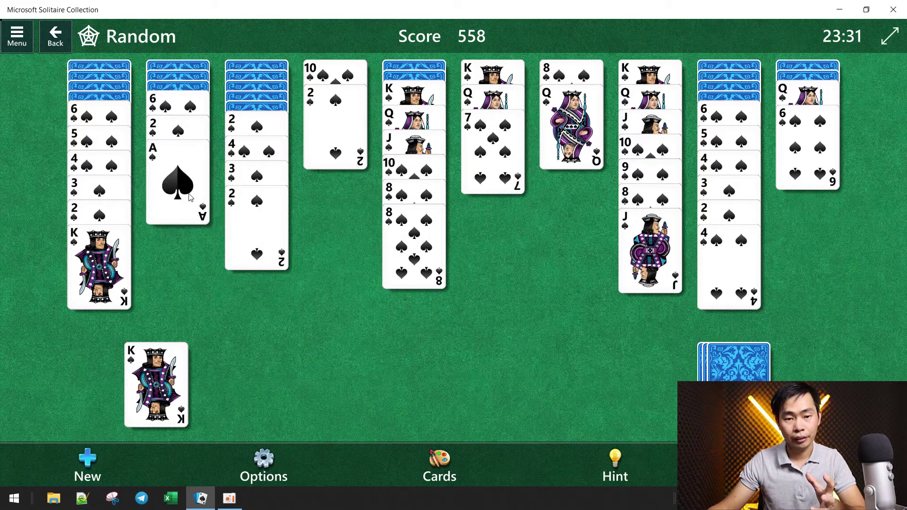
{"action": "left_click_drag", "start_coordinate": [657, 266], "coordinate": [584, 185]}
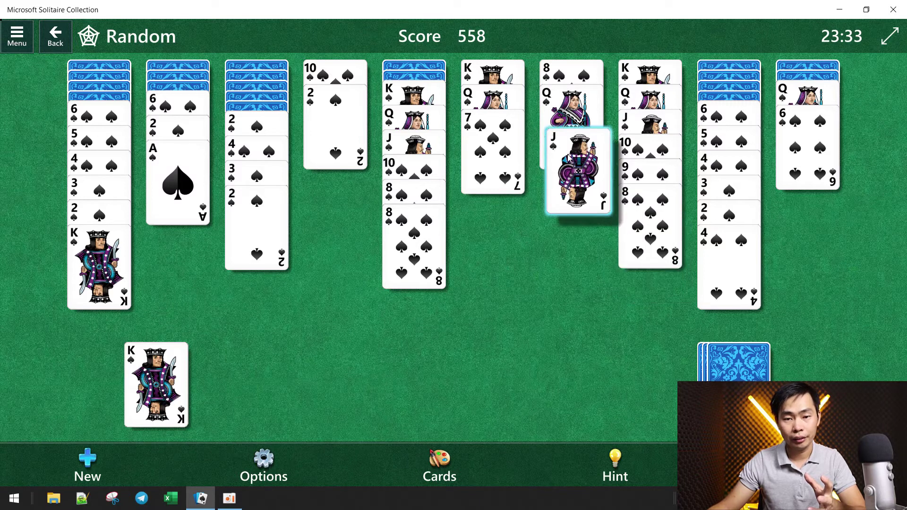
{"action": "left_click_drag", "start_coordinate": [579, 96], "coordinate": [100, 283]}
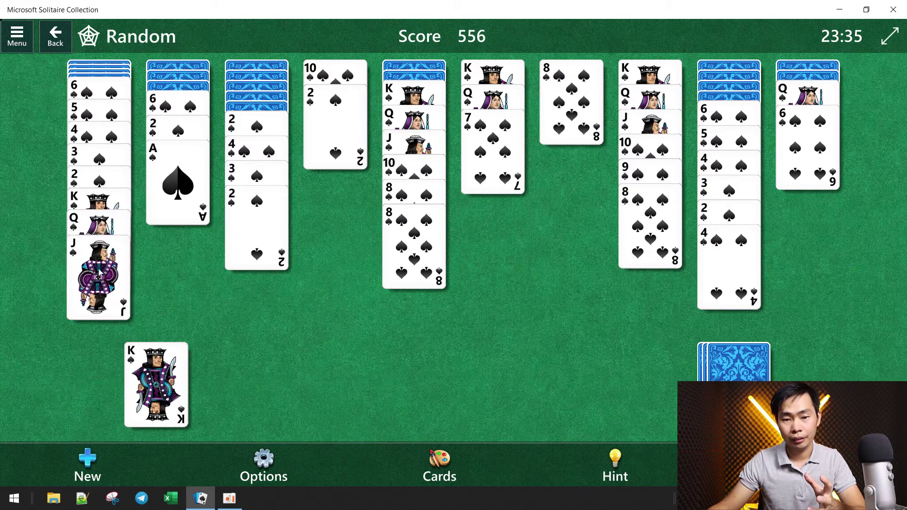
{"action": "left_click_drag", "start_coordinate": [511, 165], "coordinate": [633, 255]}
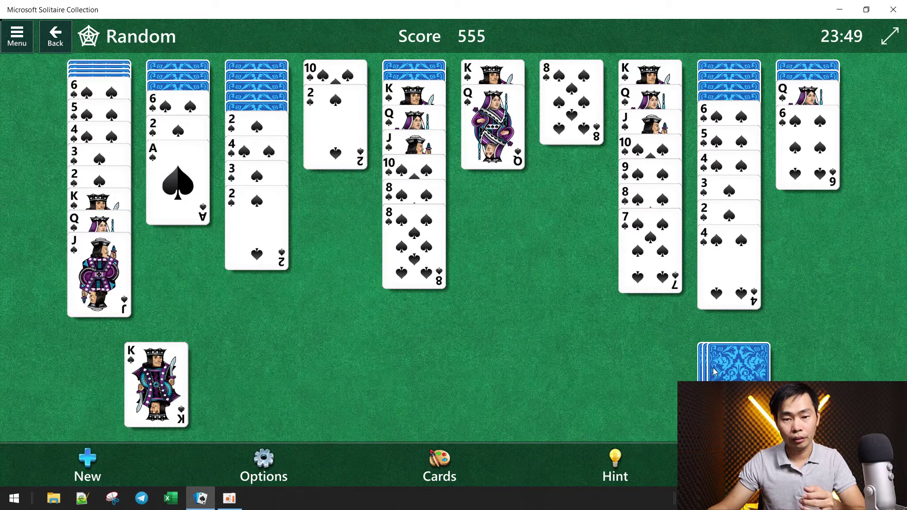
Deal another row, then move the 8♠ and 7♠ onto higher spades and the J♠ onto the queen.
{"action": "left_click", "coordinate": [726, 376]}
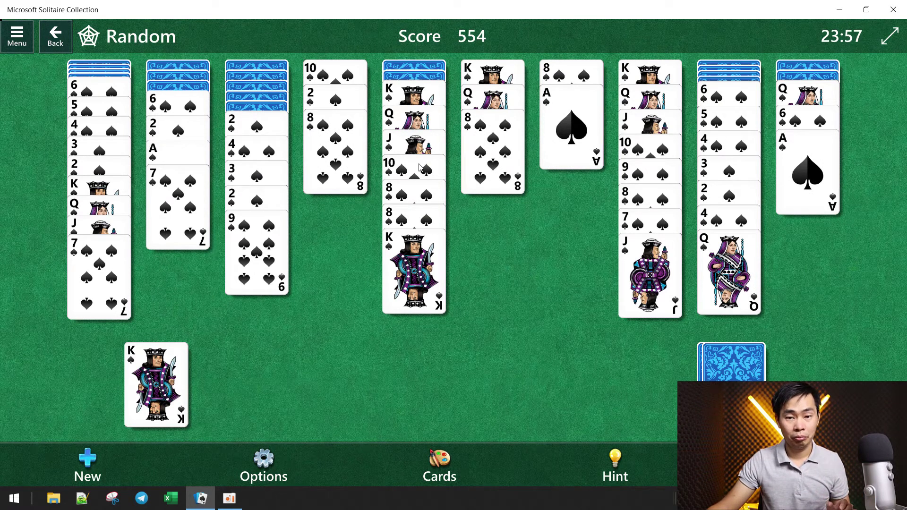
{"action": "left_click_drag", "start_coordinate": [513, 151], "coordinate": [276, 276]}
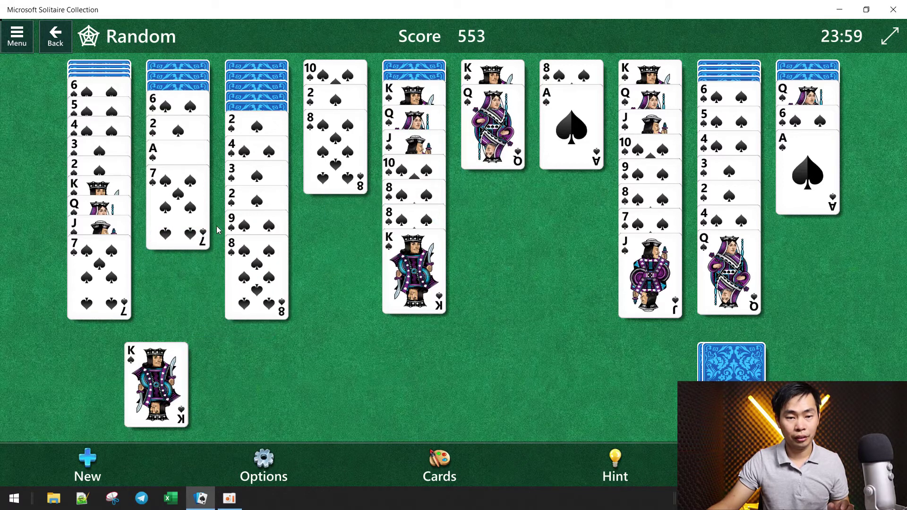
{"action": "left_click", "coordinate": [191, 212]}
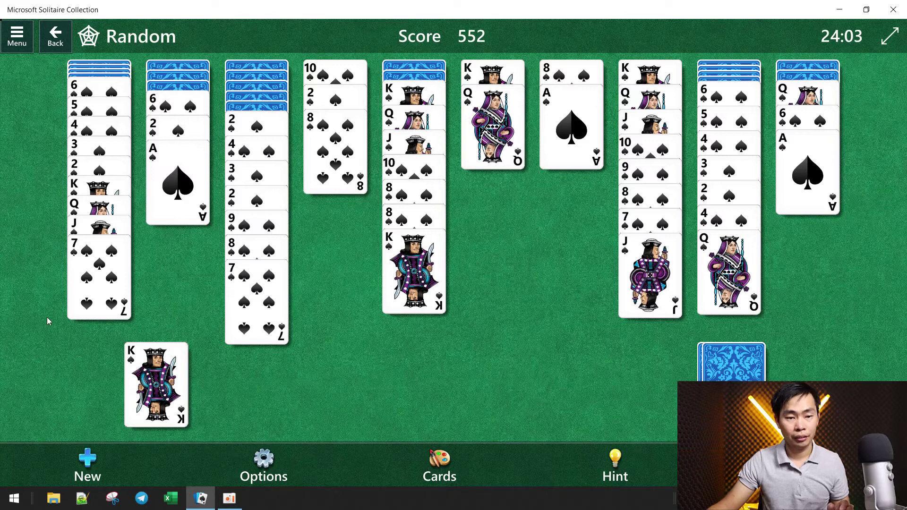
{"action": "left_click_drag", "start_coordinate": [99, 280], "coordinate": [354, 151]}
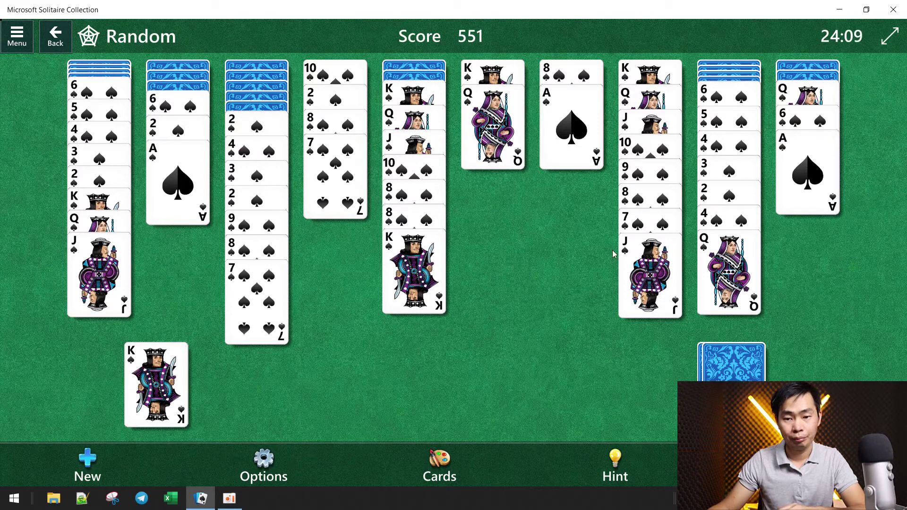
{"action": "left_click_drag", "start_coordinate": [641, 273], "coordinate": [492, 164]}
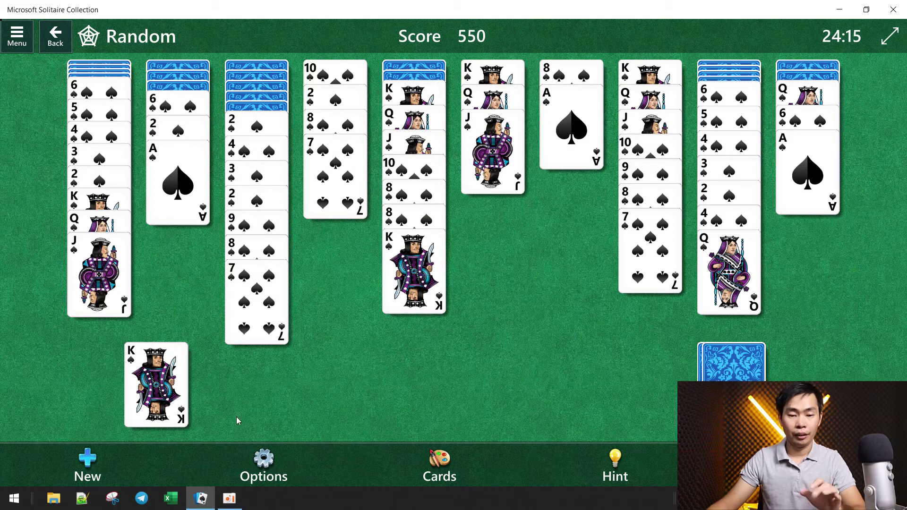
Stop the oCam screen recording at about 1:14 (13.4MB).
{"action": "left_click", "coordinate": [230, 499]}
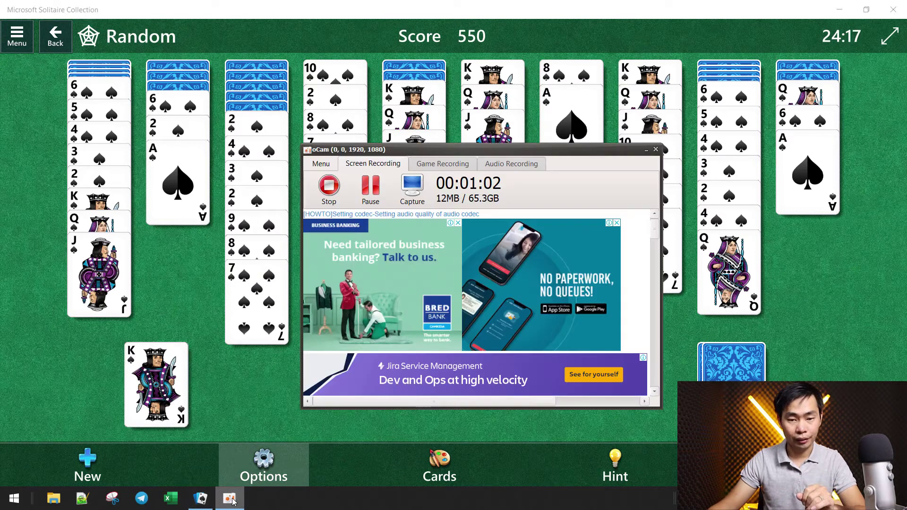
{"action": "left_click", "coordinate": [335, 196]}
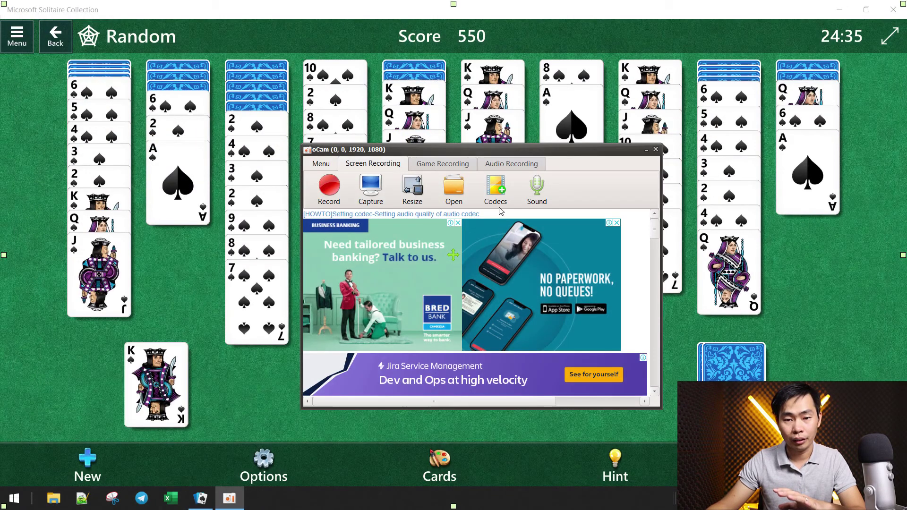
Open Properties of the newest MP4 in the recordings folder and check its 13.4 MB size.
{"action": "left_click", "coordinate": [453, 189]}
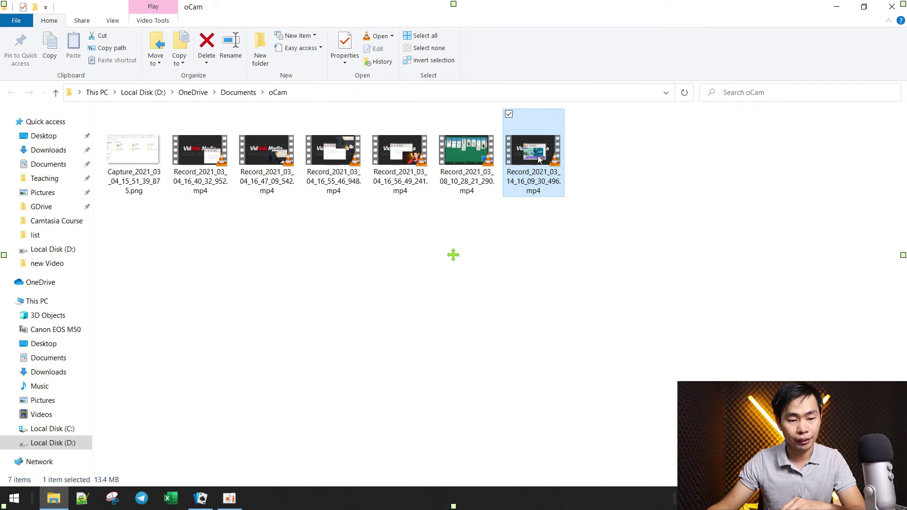
{"action": "right_click", "coordinate": [539, 159]}
{"action": "left_click", "coordinate": [415, 423]}
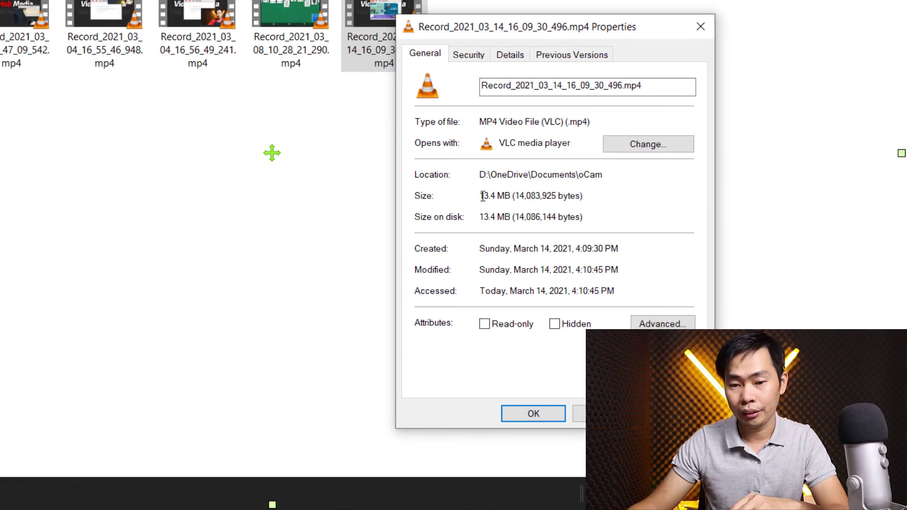
{"action": "left_click_drag", "start_coordinate": [482, 196], "coordinate": [510, 195]}
Review the Details tab's frame width, height and rate (1920×1072, 23.99 fps), then close Properties.
{"action": "left_click", "coordinate": [510, 54]}
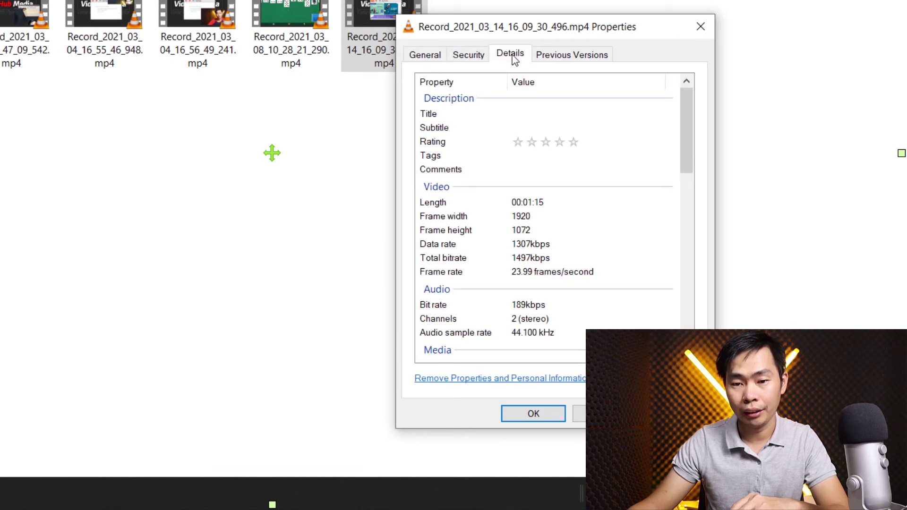
{"action": "left_click", "coordinate": [527, 221]}
{"action": "left_click", "coordinate": [524, 236]}
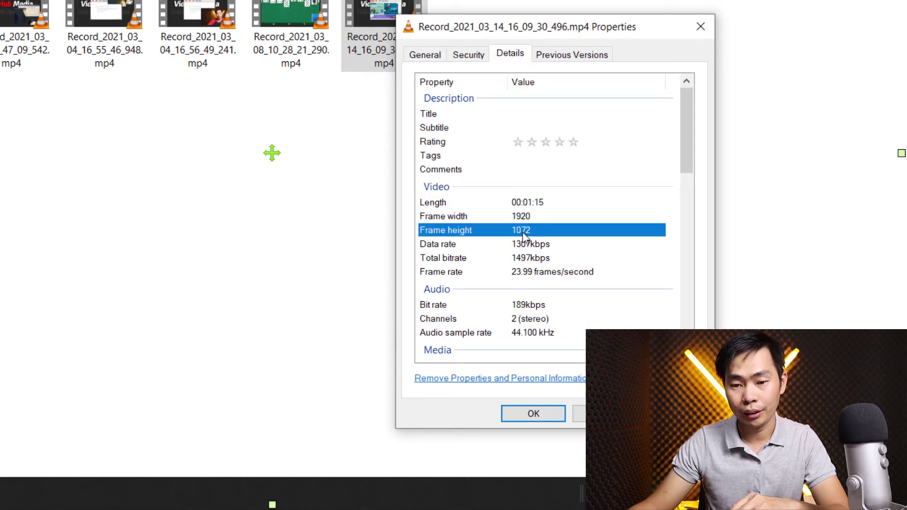
{"action": "left_click", "coordinate": [524, 272]}
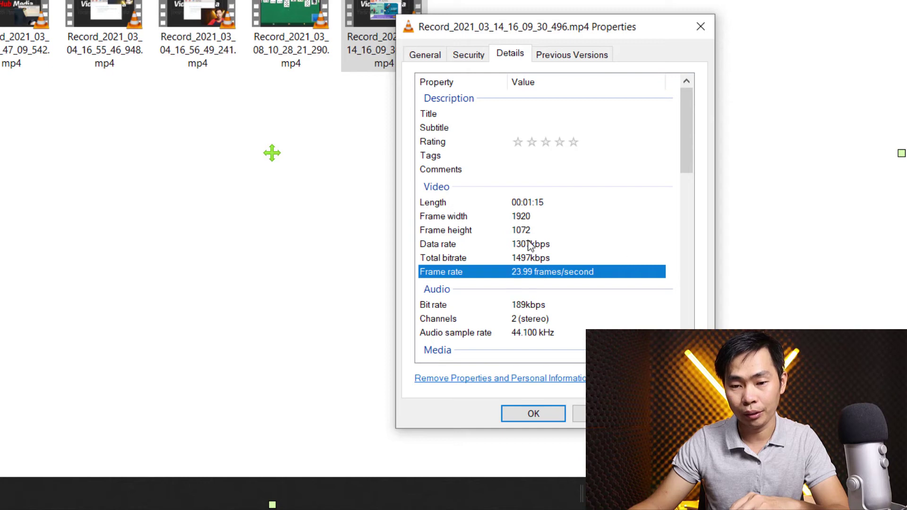
{"action": "left_click", "coordinate": [525, 217]}
{"action": "left_click", "coordinate": [534, 230]}
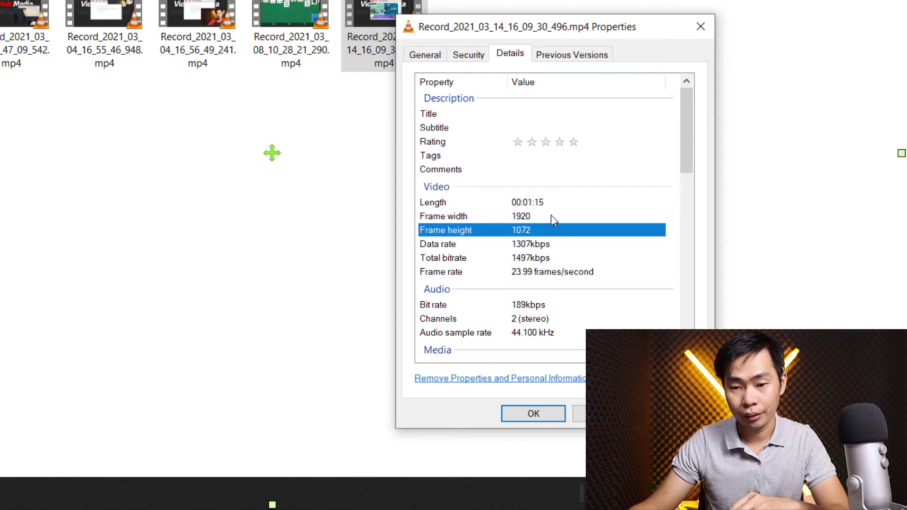
{"action": "left_click", "coordinate": [551, 216]}
{"action": "left_click", "coordinate": [543, 230]}
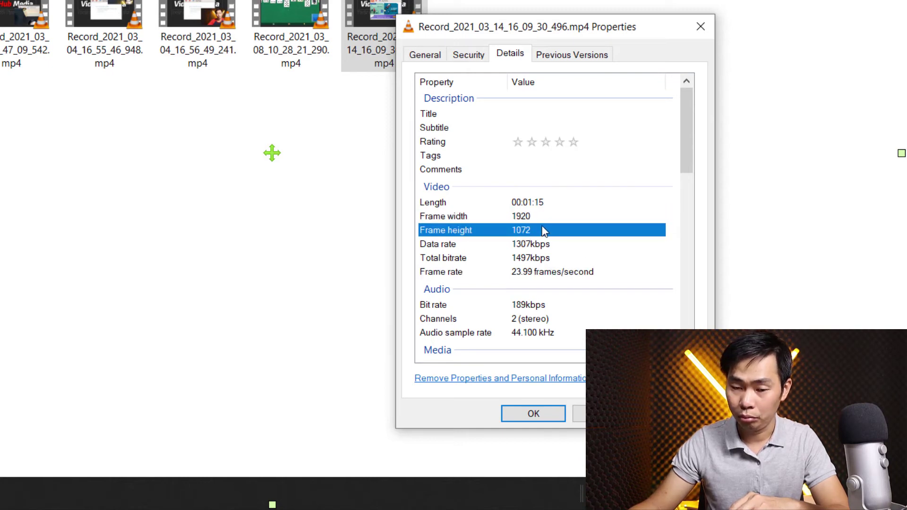
{"action": "left_click", "coordinate": [542, 217]}
{"action": "left_click", "coordinate": [545, 233]}
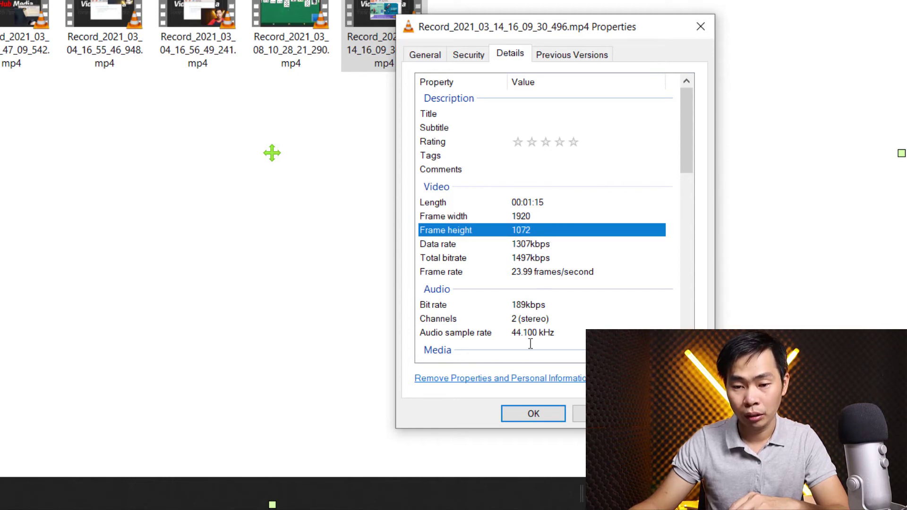
{"action": "scroll", "coordinate": [530, 344], "scroll_direction": "down", "scroll_amount": 5}
{"action": "left_click", "coordinate": [534, 413]}
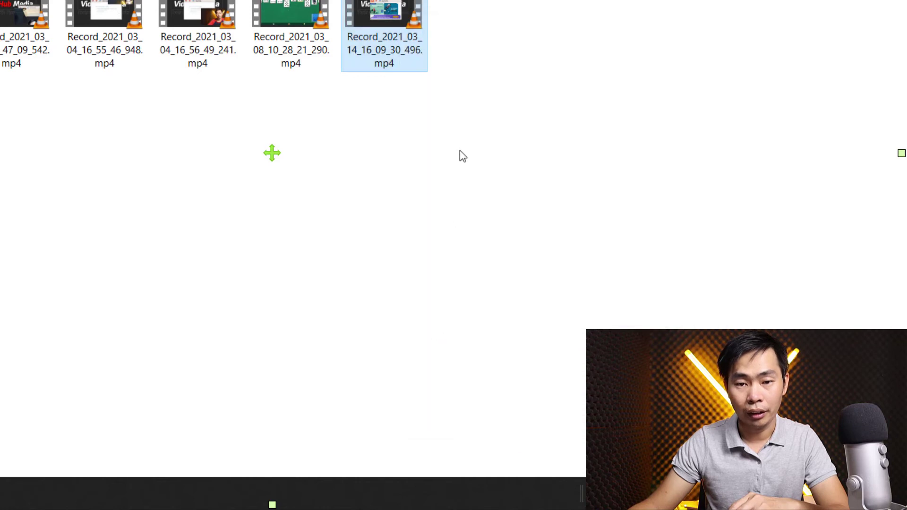
Play Record_2021_03_14_16_09_30_496.mp4 in VLC, pause it, and close the player.
{"action": "key", "text": "Return"}
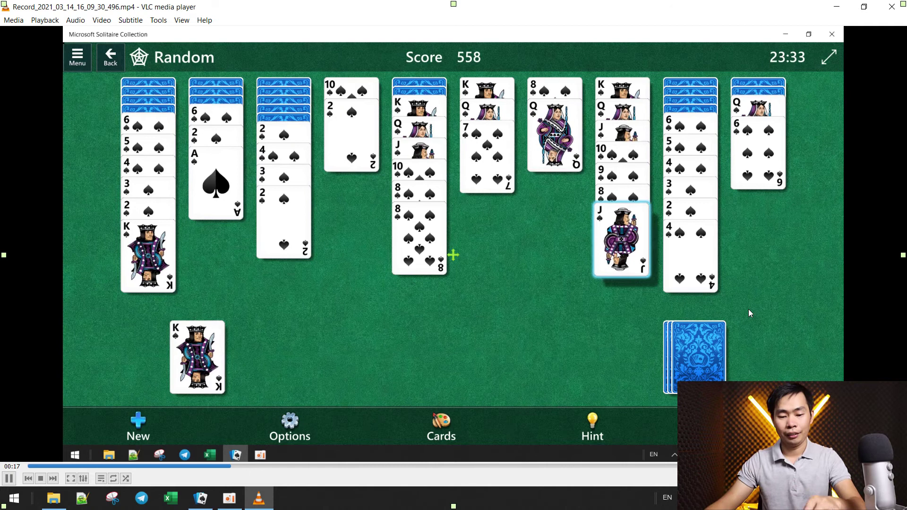
{"action": "key", "text": "space"}
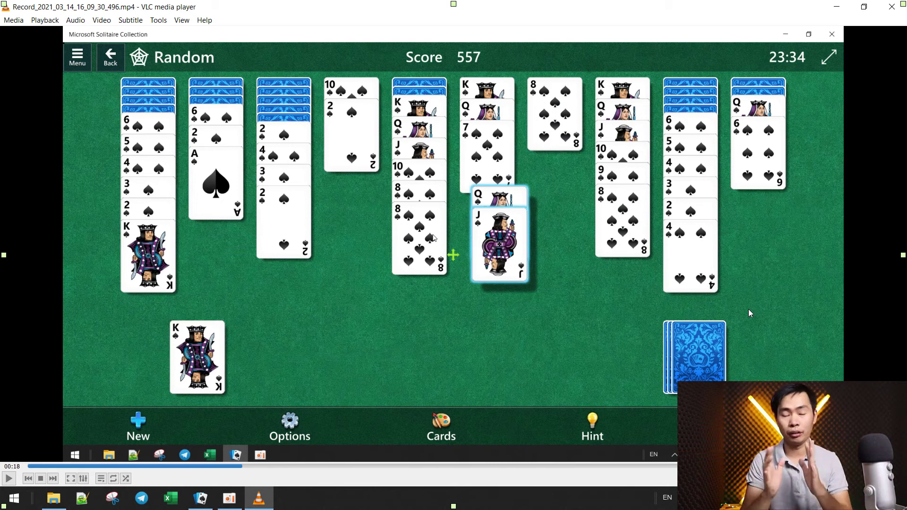
{"action": "left_click", "coordinate": [889, 9]}
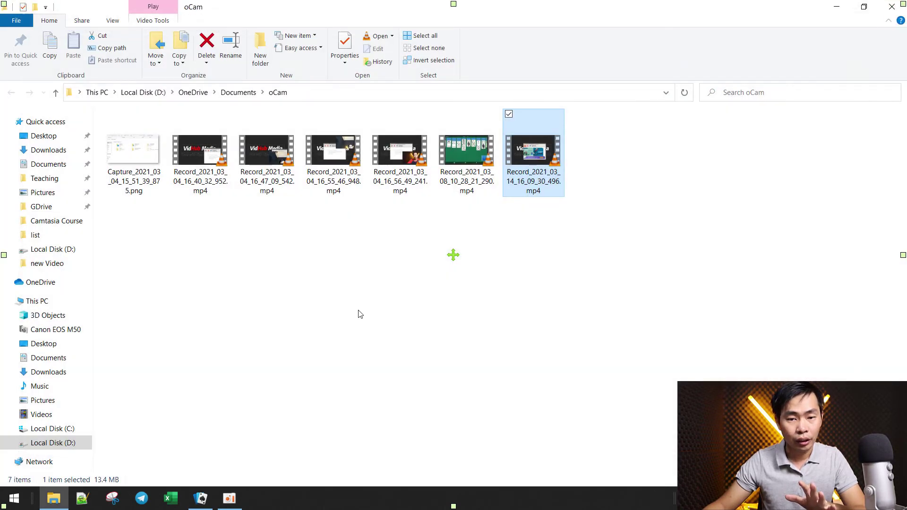
In Solitaire's Game Options, lower the Sound Effects and Music volume sliders.
{"action": "left_click", "coordinate": [208, 496]}
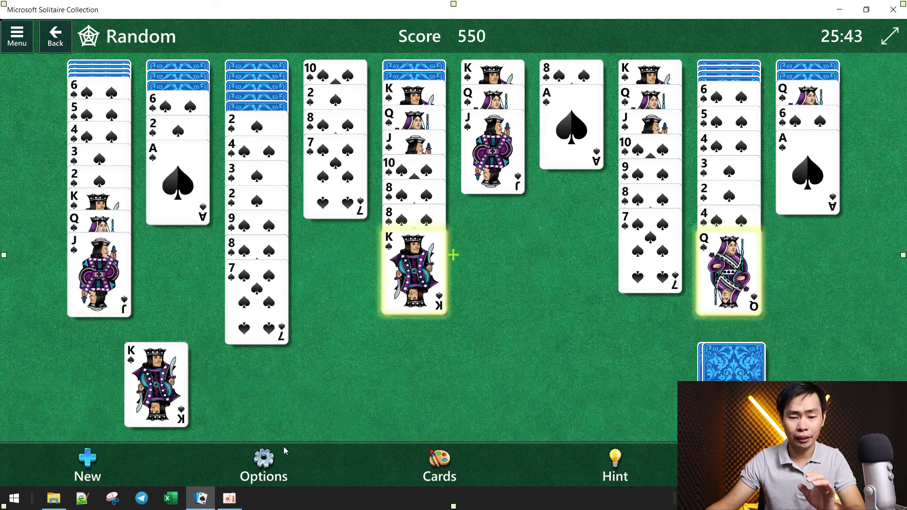
{"action": "left_click", "coordinate": [270, 457]}
{"action": "scroll", "coordinate": [496, 255], "scroll_direction": "down", "scroll_amount": 4}
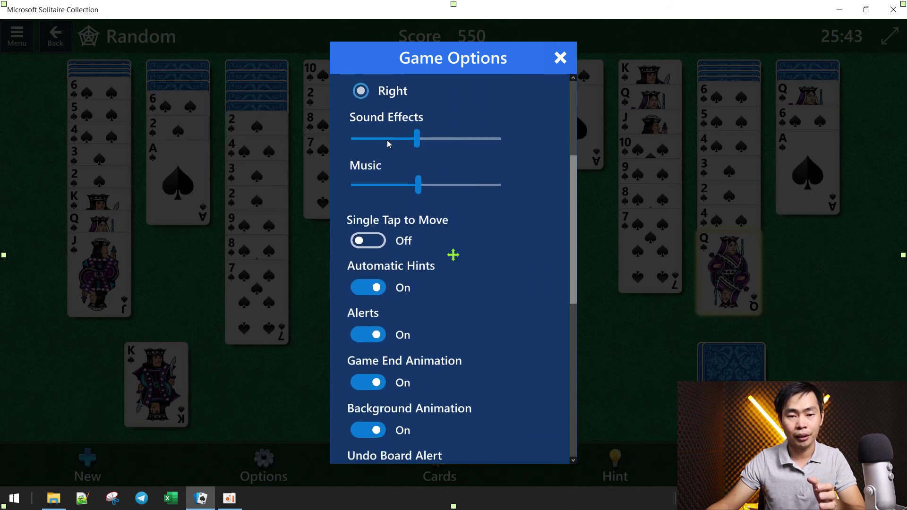
{"action": "left_click", "coordinate": [387, 139]}
{"action": "left_click", "coordinate": [395, 184]}
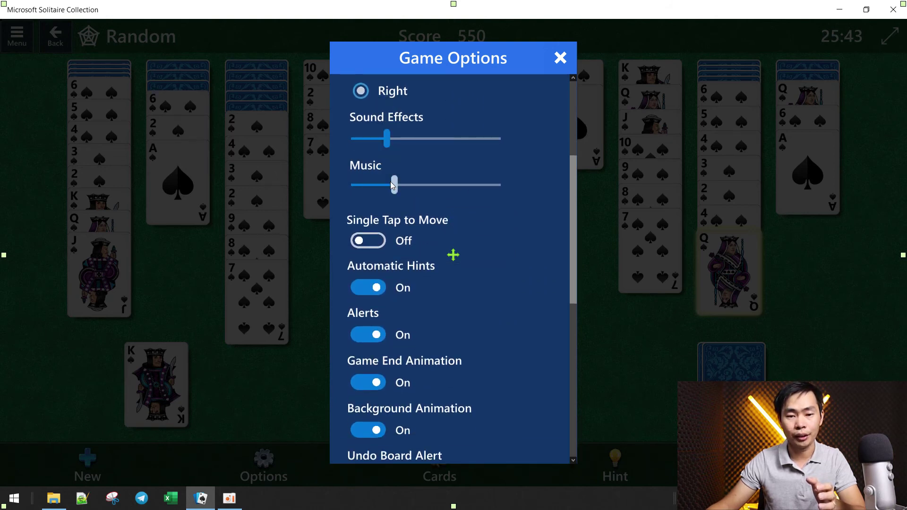